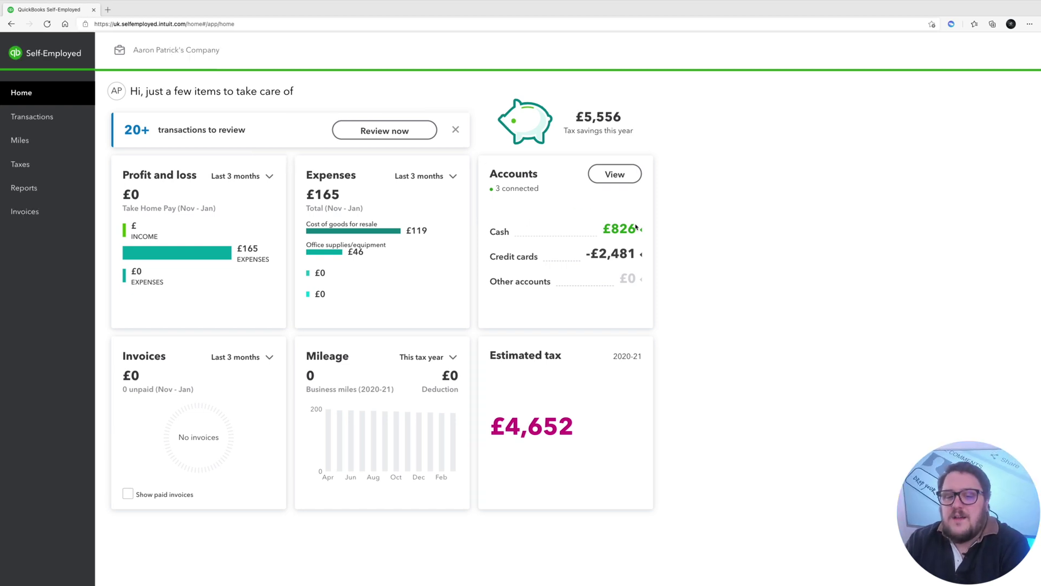
Check the individual account balances behind the Cash and Credit cards totals on the home dashboard.
{"action": "left_click", "coordinate": [639, 229]}
{"action": "left_click", "coordinate": [640, 229]}
{"action": "left_click", "coordinate": [640, 256]}
{"action": "left_click", "coordinate": [640, 257]}
{"action": "scroll", "coordinate": [640, 259], "scroll_direction": "down", "scroll_amount": 3}
{"action": "scroll", "coordinate": [597, 259], "scroll_direction": "up", "scroll_amount": 3}
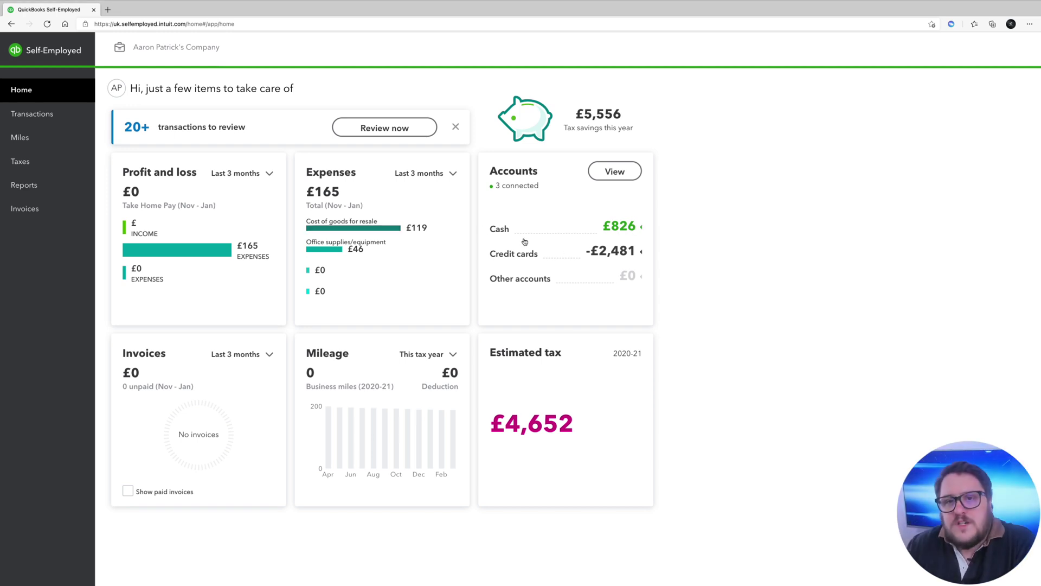
Open the transactions list and examine the monthly business profit chart and the PayPal connection renewal notice.
{"action": "left_click", "coordinate": [41, 113]}
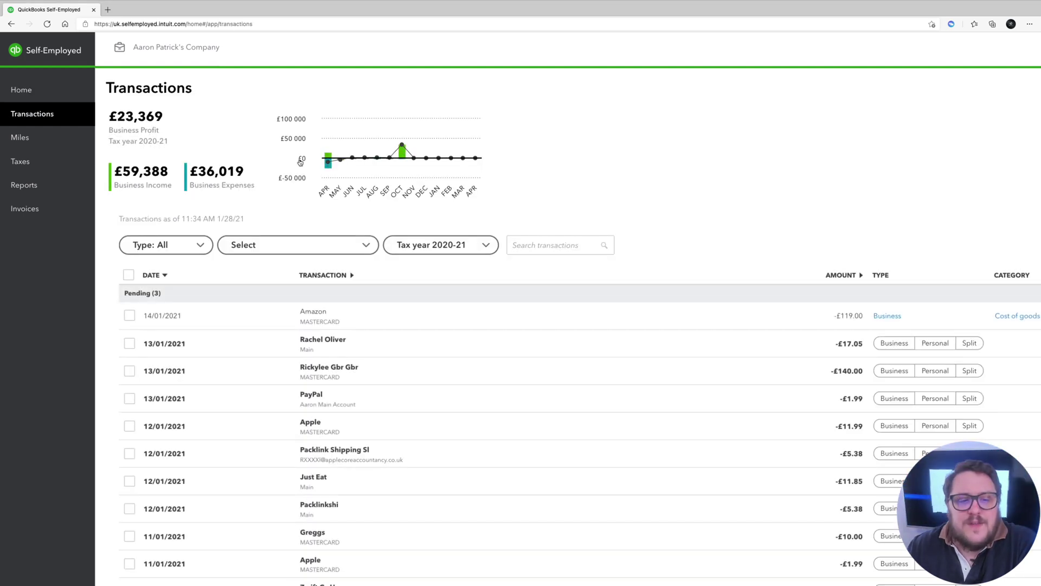
{"action": "mouse_move", "coordinate": [401, 162]}
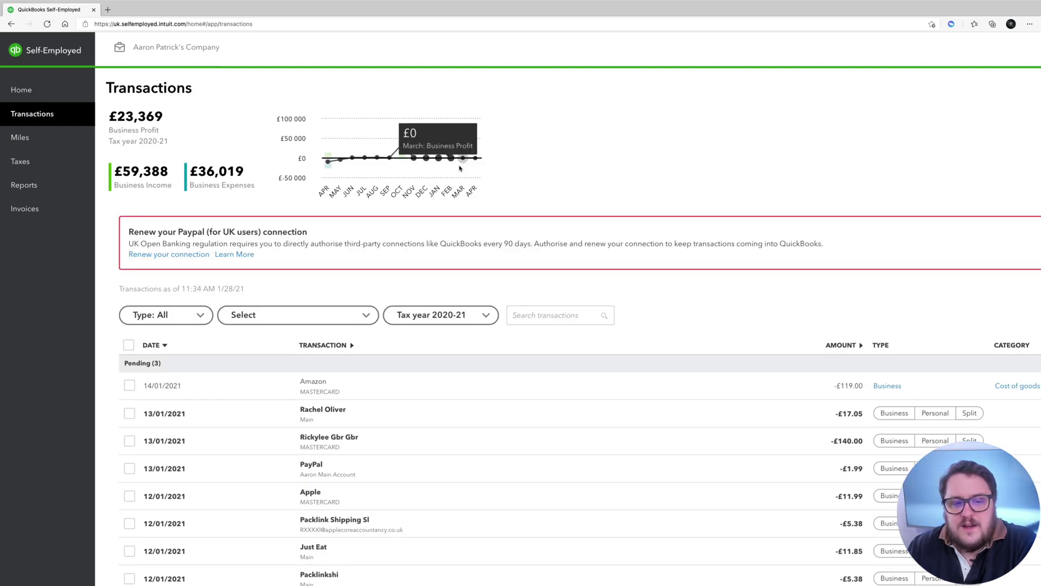
{"action": "mouse_move", "coordinate": [342, 159]}
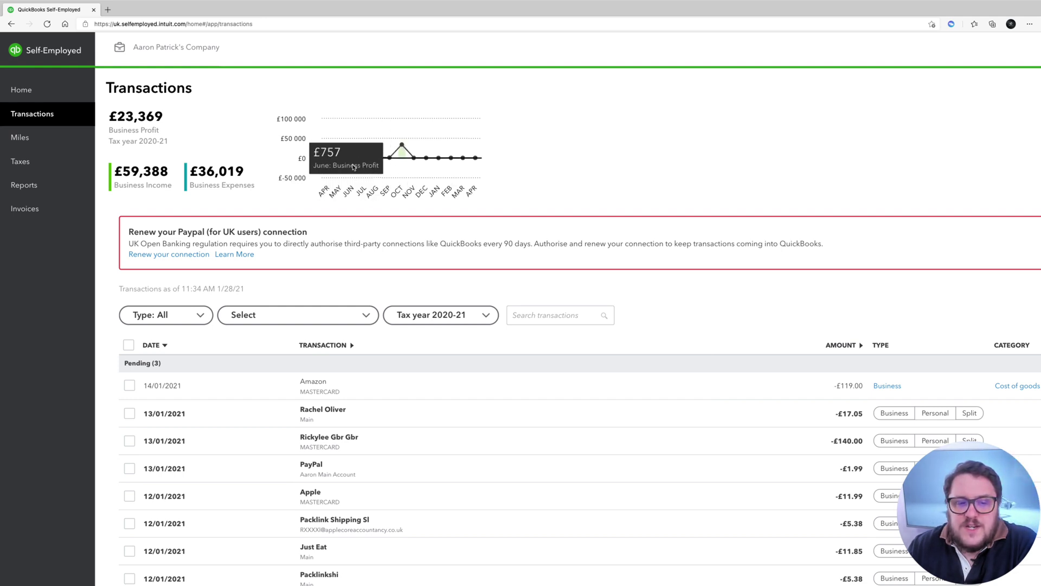
{"action": "mouse_move", "coordinate": [487, 170]}
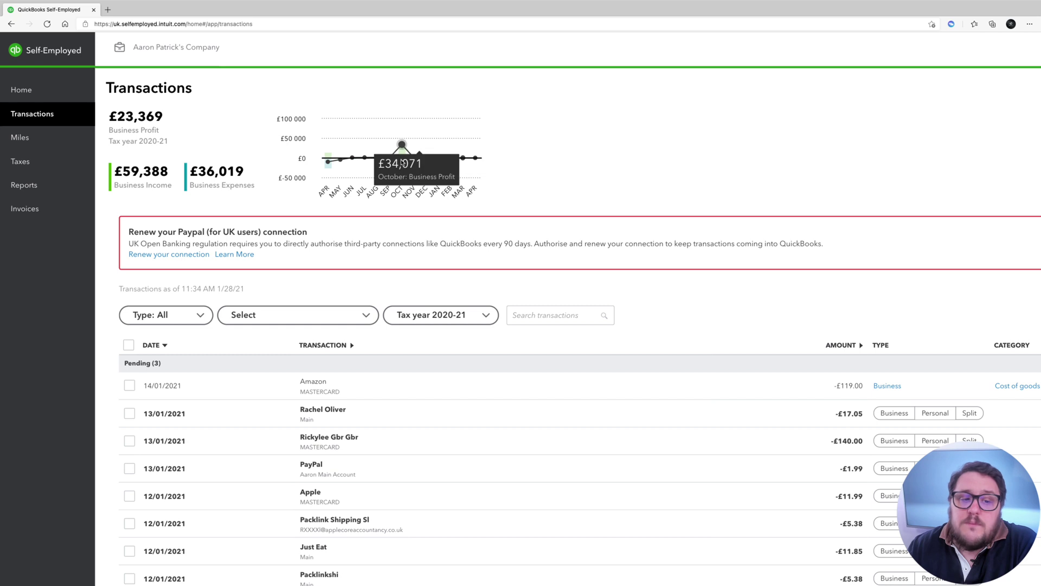
{"action": "mouse_move", "coordinate": [454, 167]}
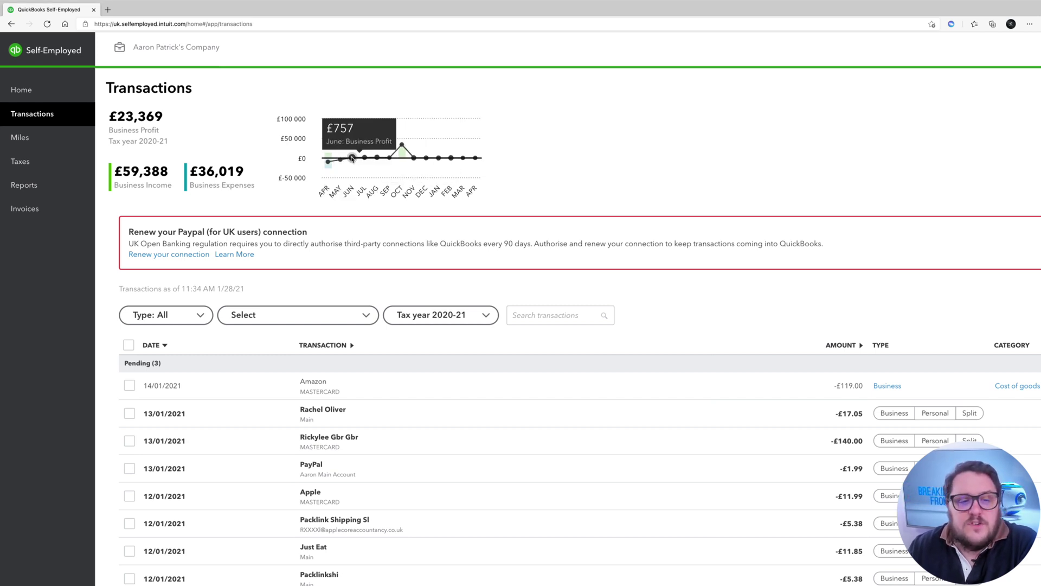
{"action": "mouse_move", "coordinate": [372, 135]}
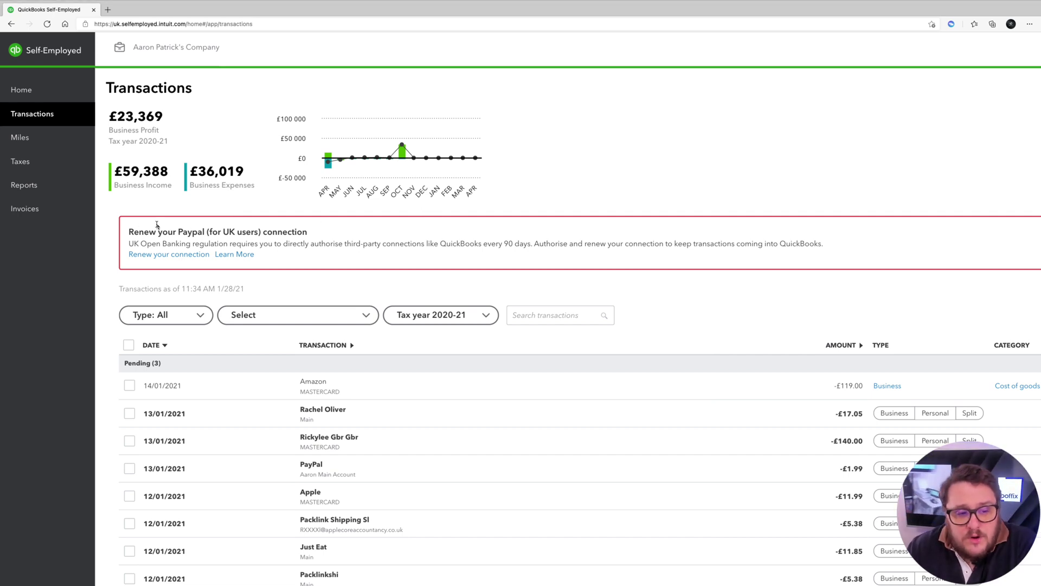
{"action": "left_click_drag", "start_coordinate": [122, 232], "coordinate": [309, 260]}
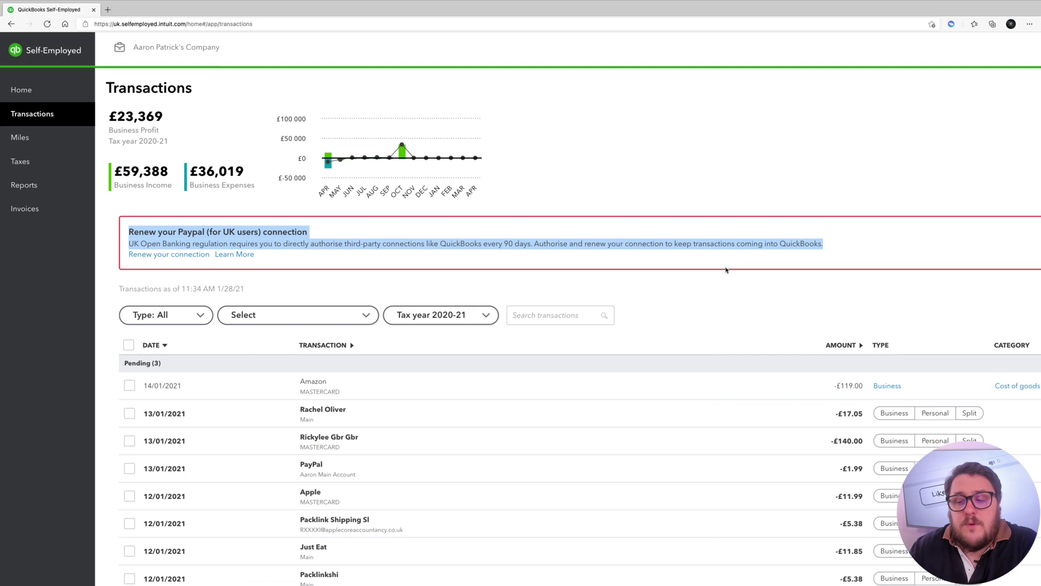
Open the invoices list and export it as an Excel file.
{"action": "left_click", "coordinate": [36, 208]}
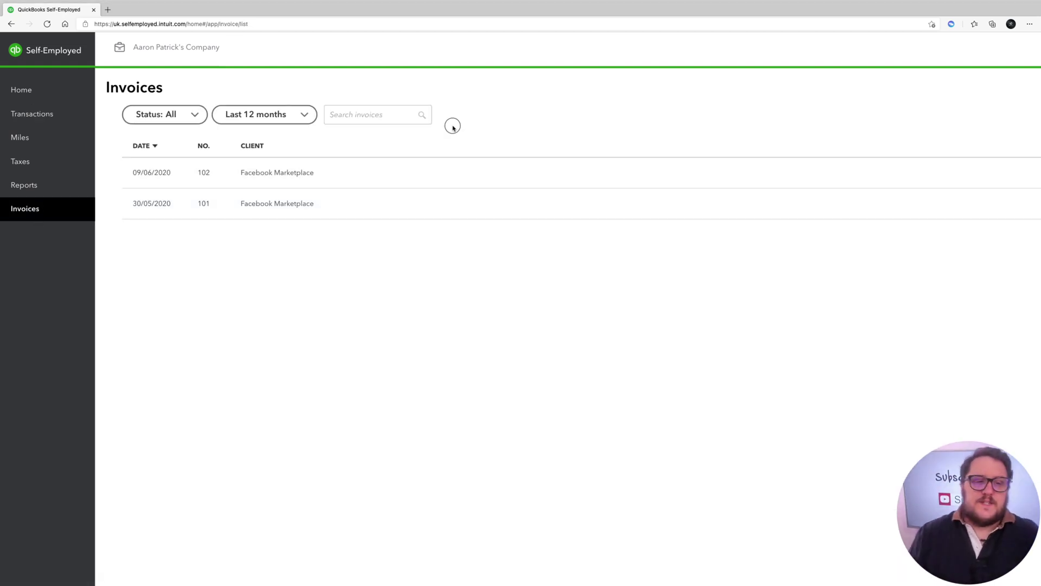
{"action": "right_click", "coordinate": [453, 127]}
{"action": "left_click", "coordinate": [418, 249]}
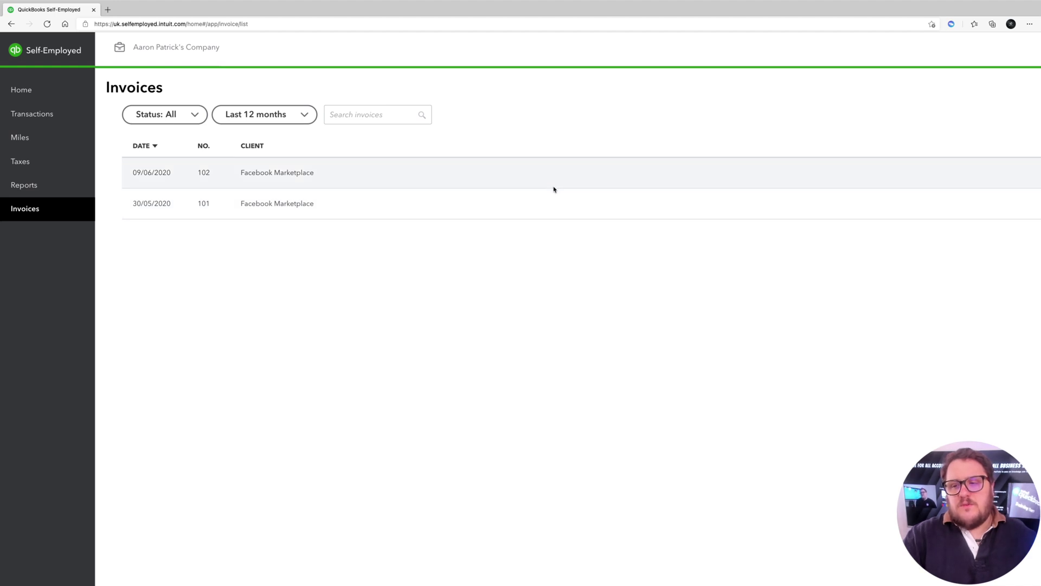
{"action": "key", "text": "ctrl+minus"}
{"action": "key", "text": "ctrl+minus"}
{"action": "key", "text": "ctrl+minus"}
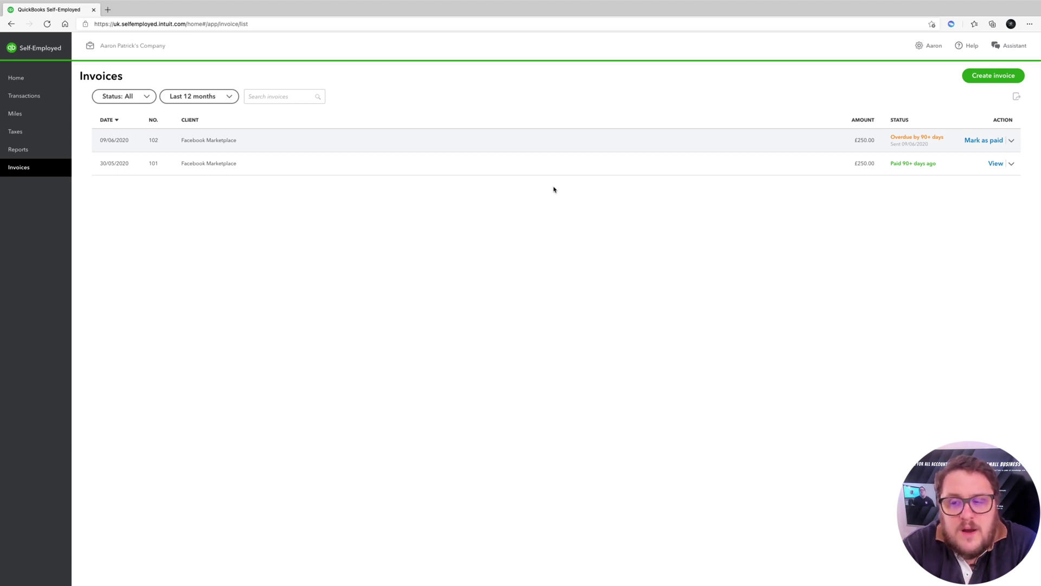
{"action": "left_click", "coordinate": [1018, 96]}
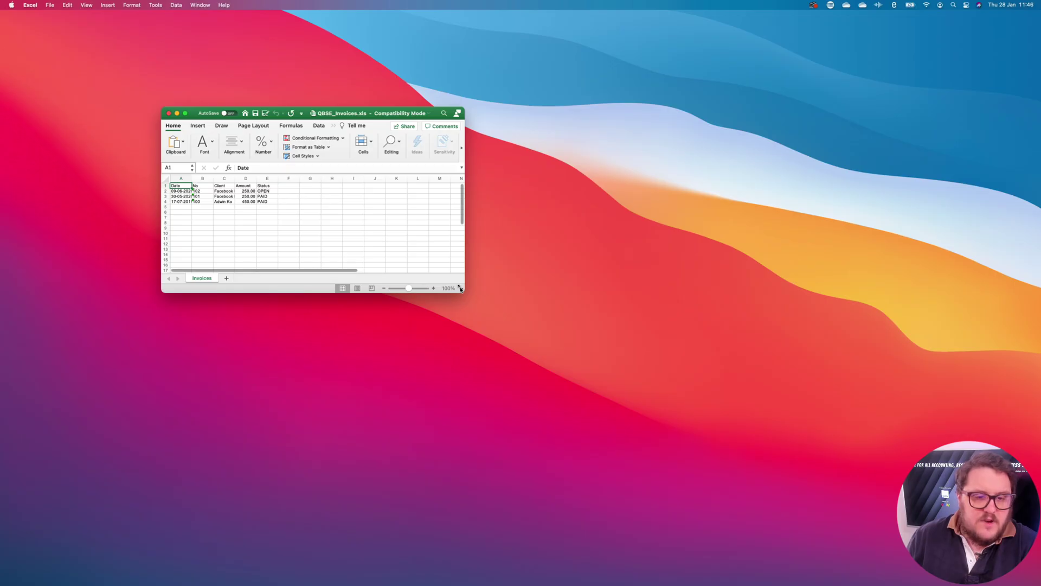
Enlarge the exported QBSE_Invoices.xls window and review its invoice rows, then return to QuickBooks Self-Employed.
{"action": "left_click_drag", "start_coordinate": [461, 289], "coordinate": [787, 423]}
{"action": "left_click", "coordinate": [266, 192]}
{"action": "key", "text": "Left"}
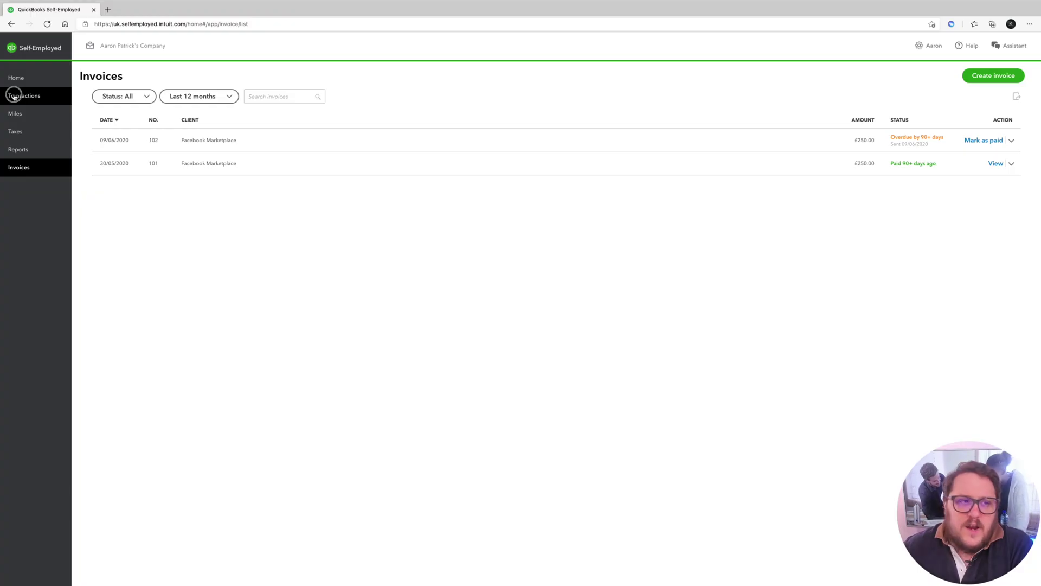
Return to the home dashboard and expand the Cash accounts breakdown.
{"action": "left_click", "coordinate": [16, 96]}
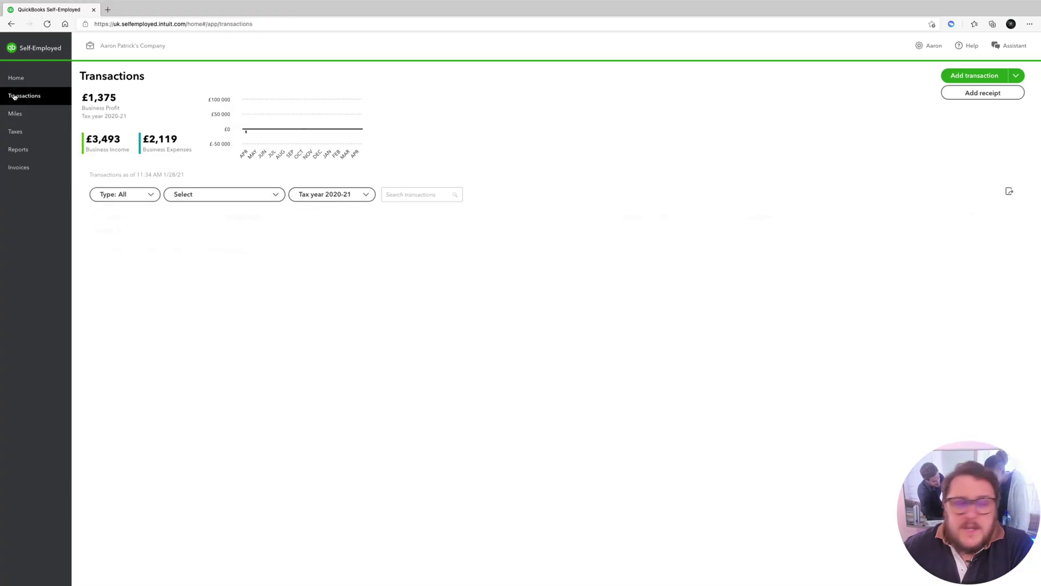
{"action": "left_click", "coordinate": [14, 79]}
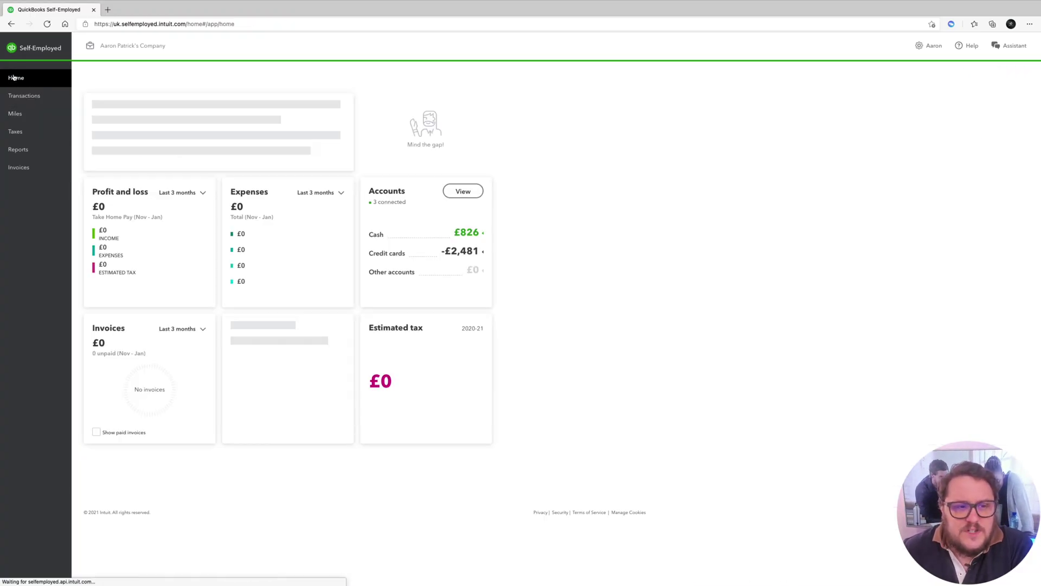
{"action": "left_click", "coordinate": [483, 183]}
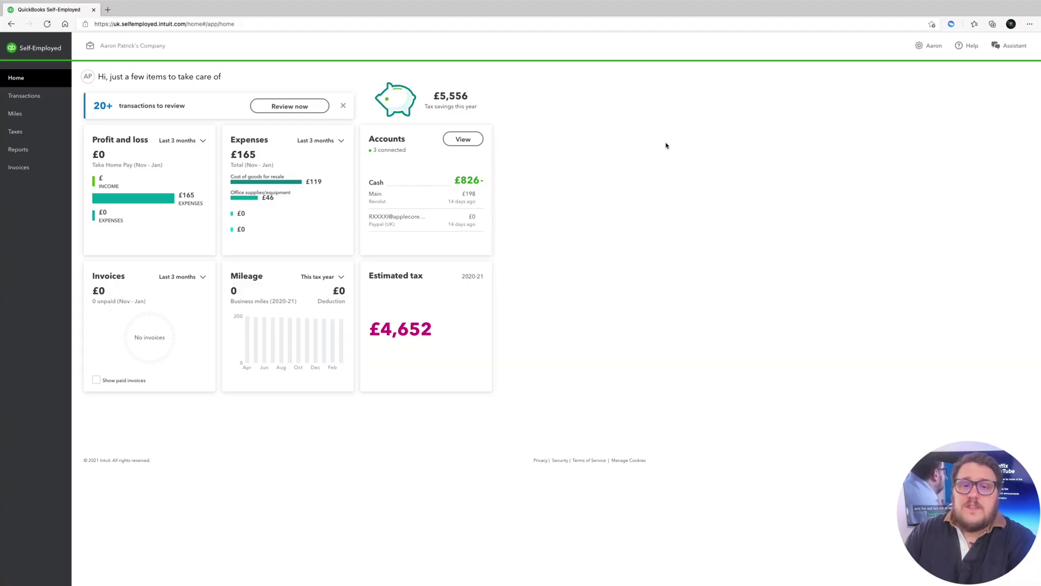
Download the Tax details report for tax year 2020-21 from the reports.
{"action": "left_click", "coordinate": [24, 149]}
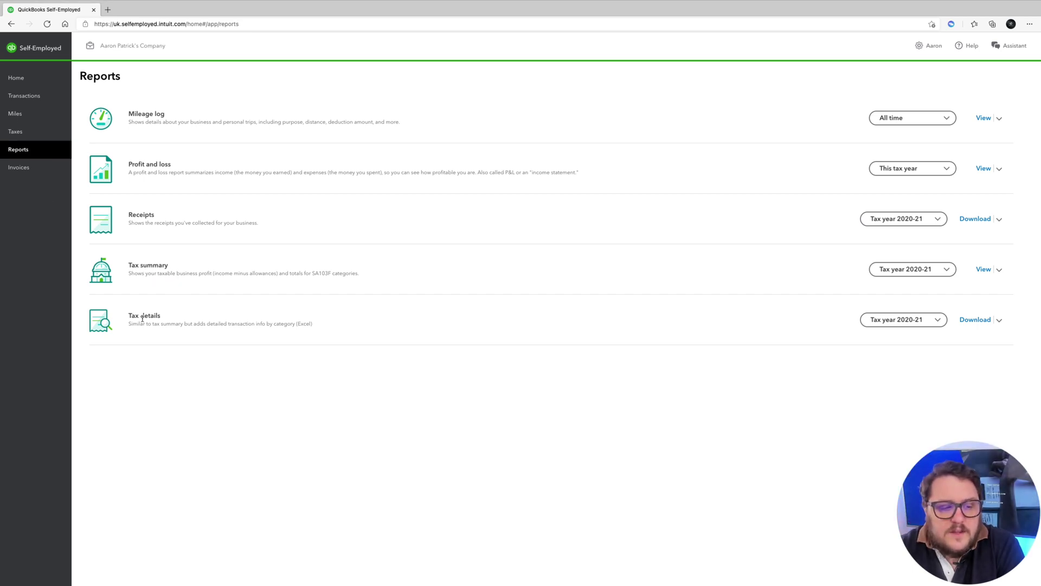
{"action": "left_click", "coordinate": [930, 323]}
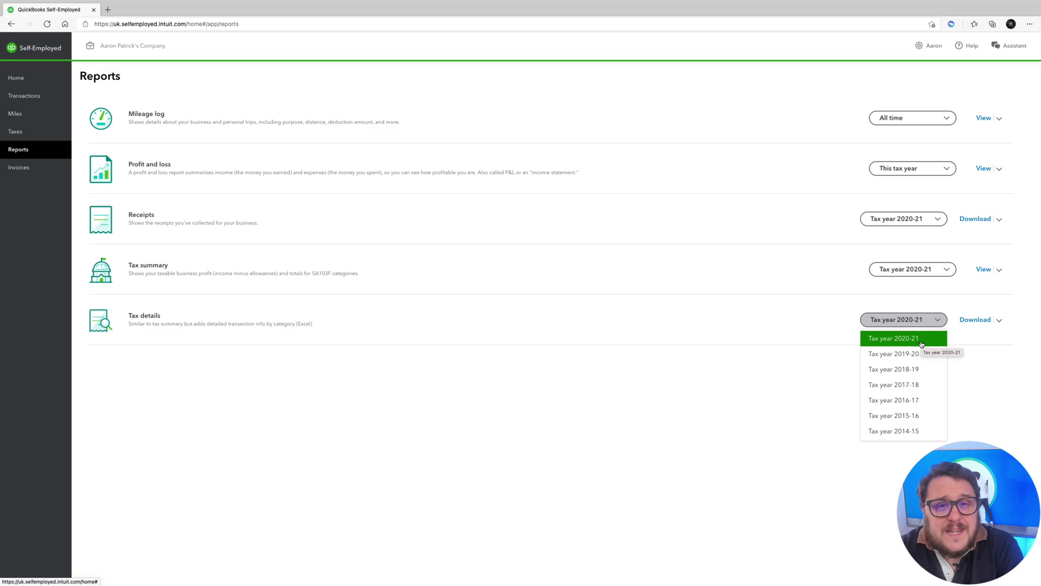
{"action": "left_click", "coordinate": [920, 345]}
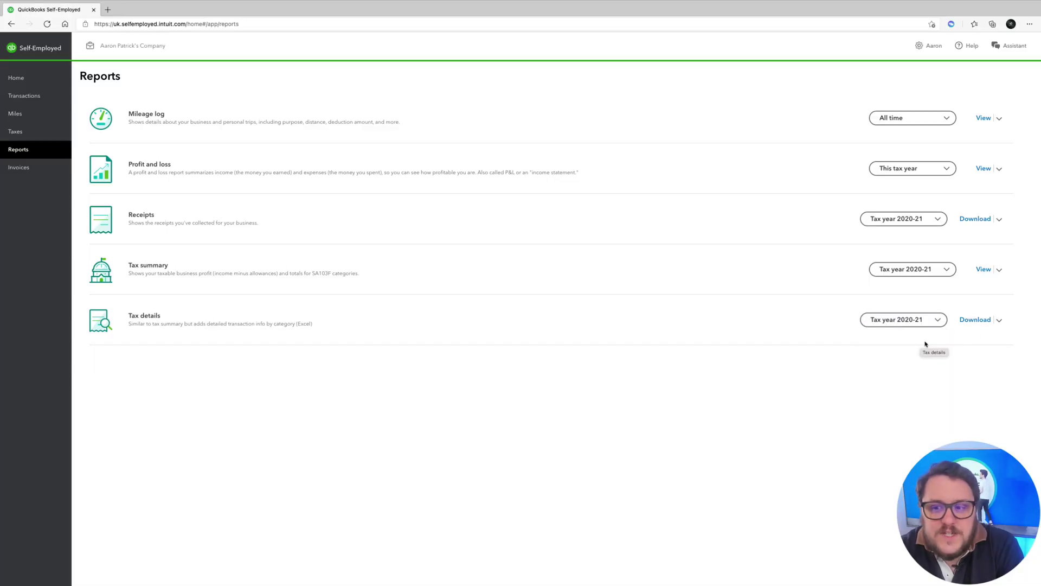
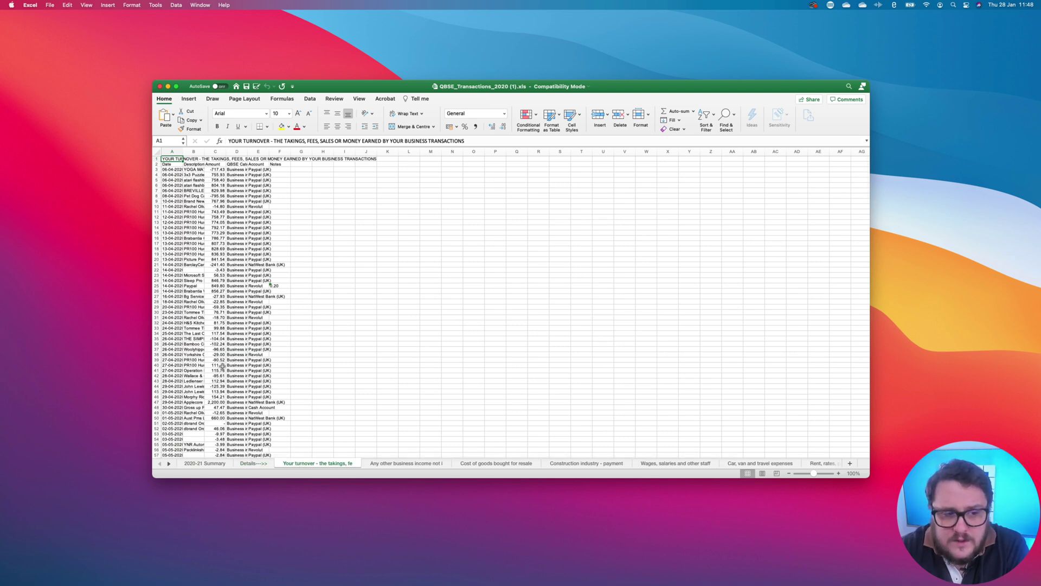
Review the category sheets of QBSE_Transactions_2020 (1).xls, from other business income through rent, rates, power and insurance costs.
{"action": "left_click", "coordinate": [394, 462]}
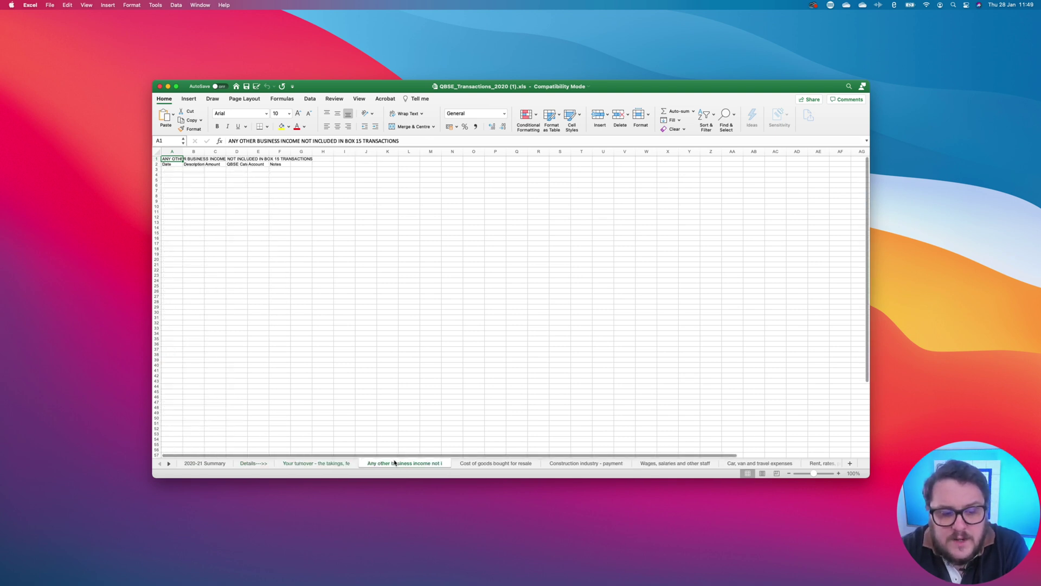
{"action": "left_click", "coordinate": [494, 464]}
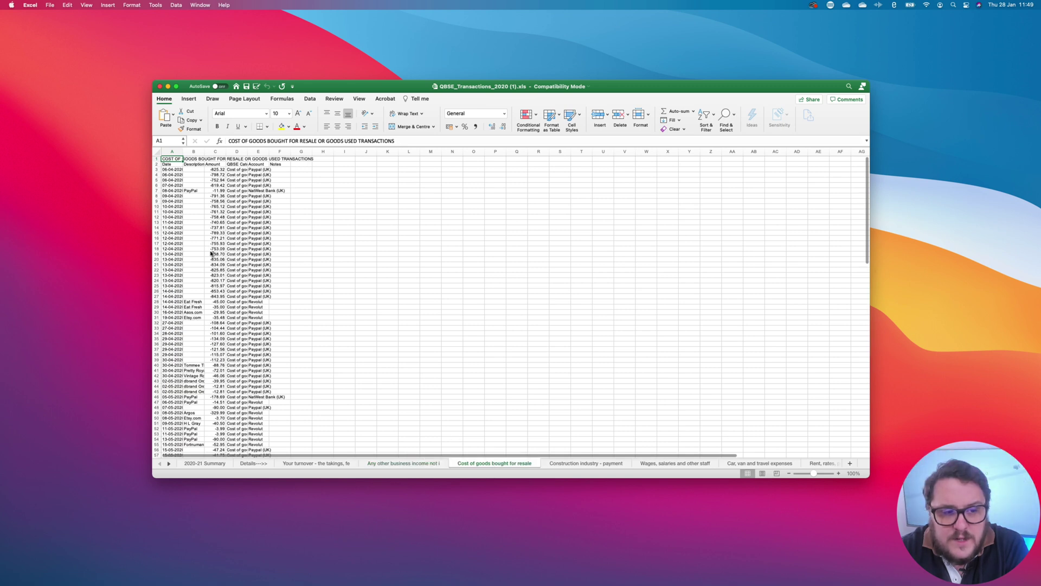
{"action": "left_click", "coordinate": [576, 463]}
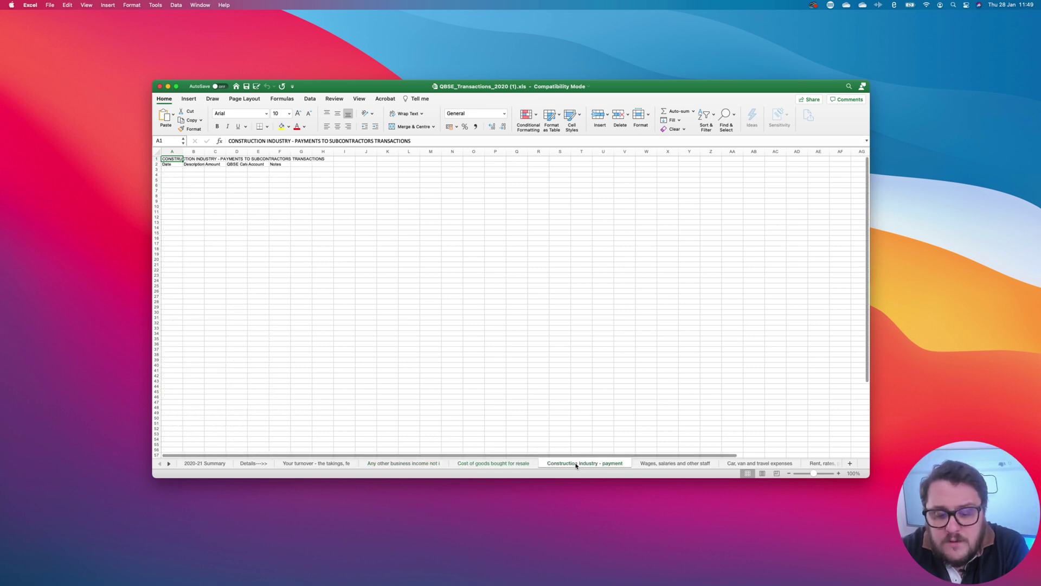
{"action": "left_click", "coordinate": [743, 465]}
{"action": "left_click", "coordinate": [827, 464]}
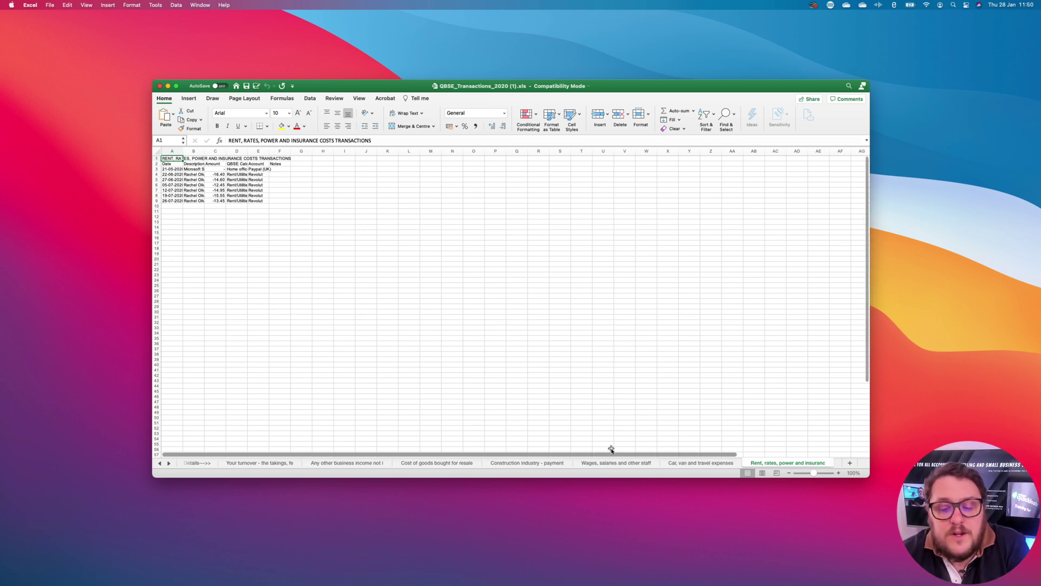
{"action": "left_click", "coordinate": [169, 464]}
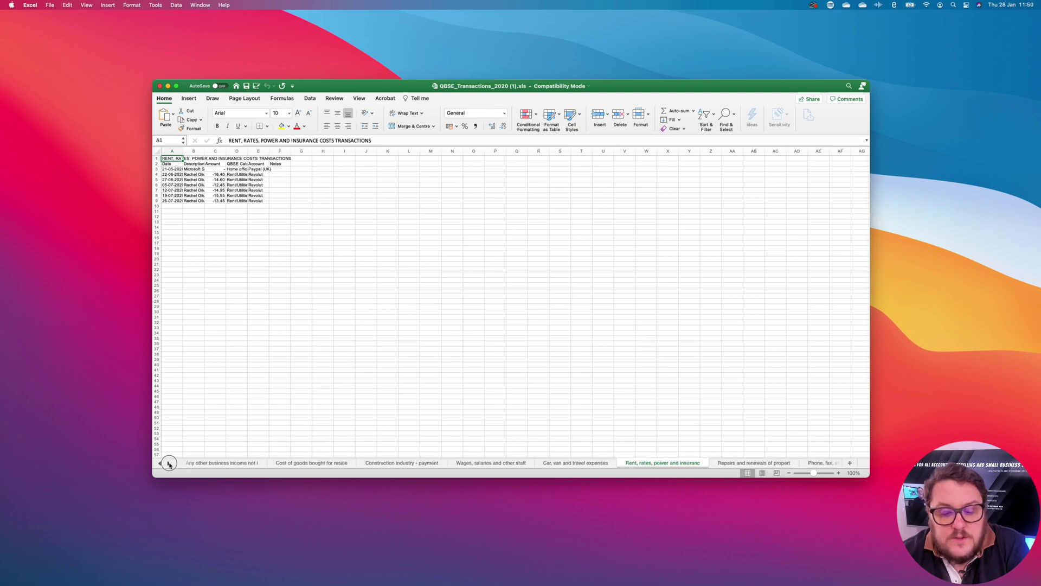